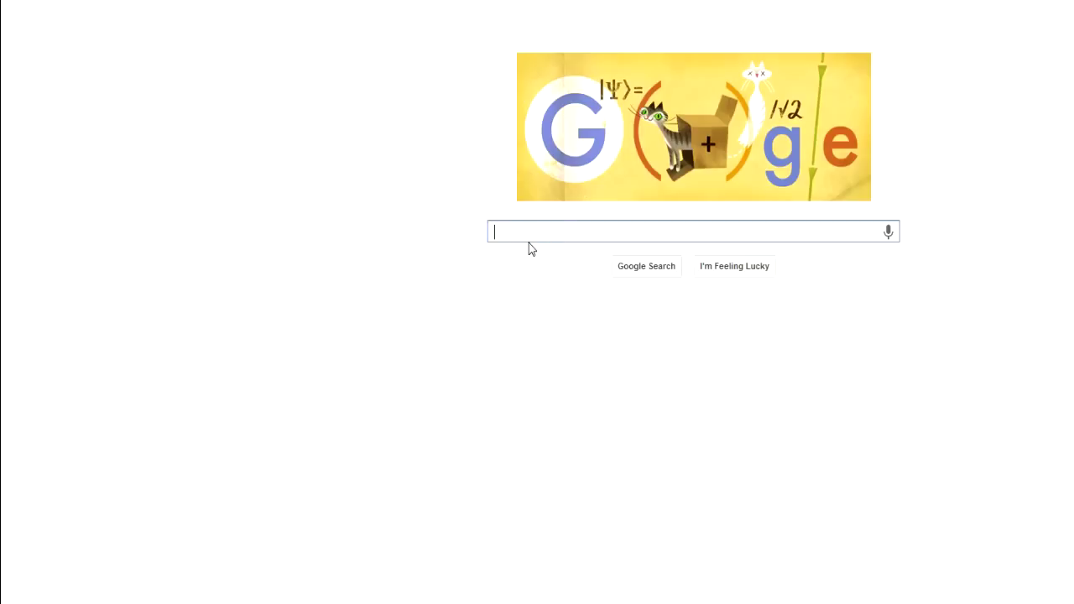
Search the web for "pokemon universal randomiser" and open the Downloads page of the Universal Pokemon Game Randomizer site
{"action": "type", "text": "pokemon"}
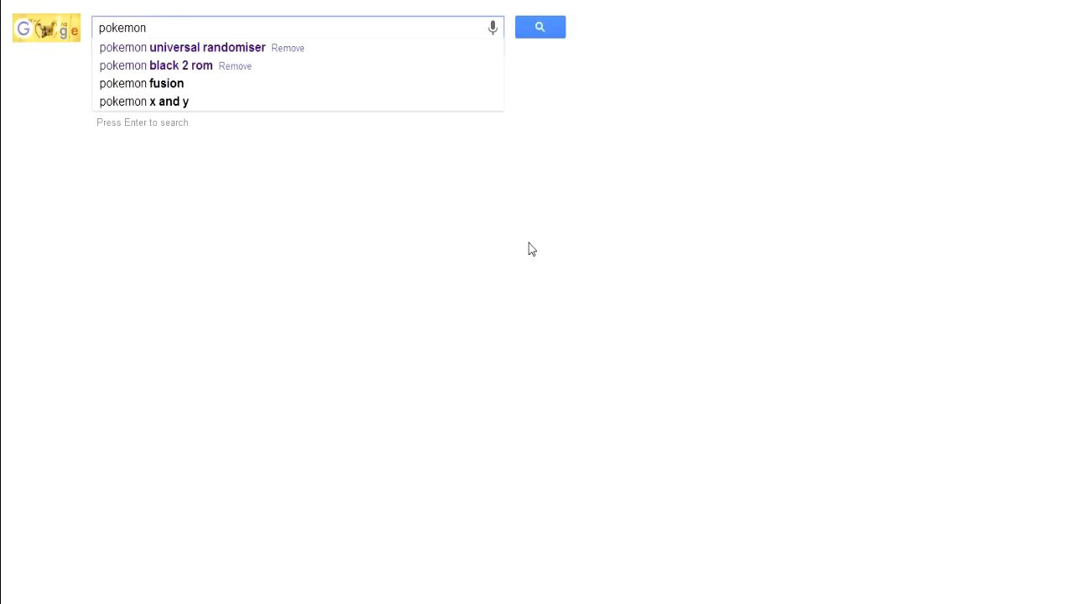
{"action": "left_click", "coordinate": [247, 49]}
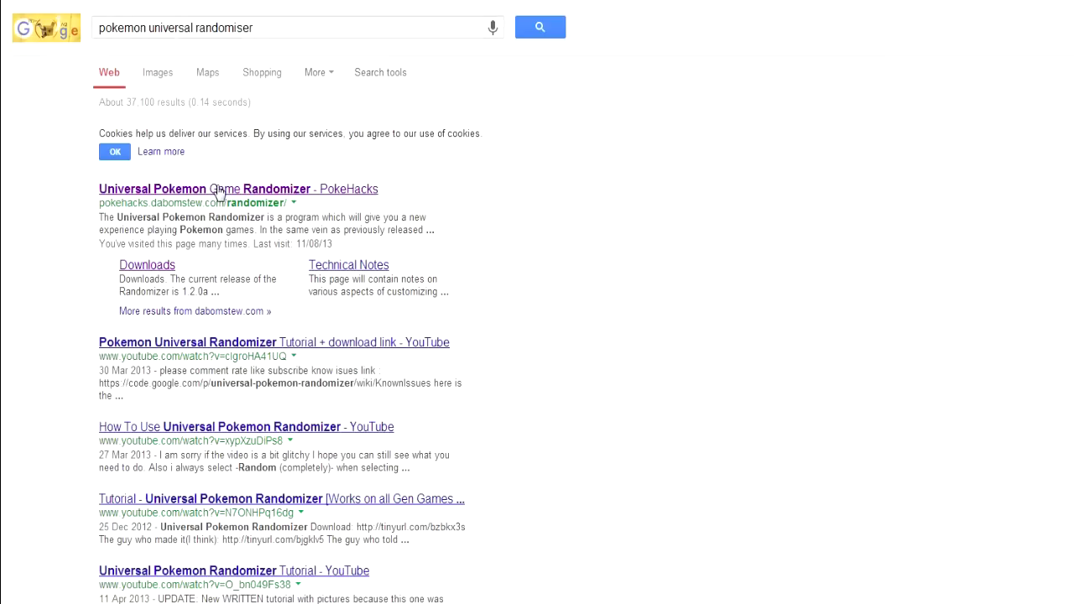
{"action": "left_click", "coordinate": [218, 190]}
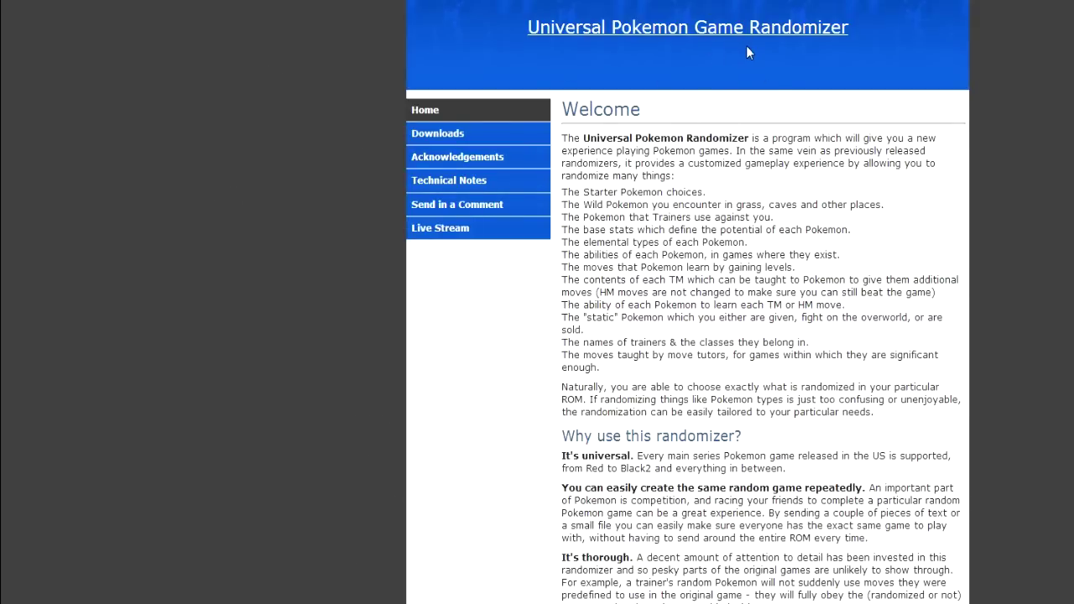
{"action": "left_click", "coordinate": [530, 136]}
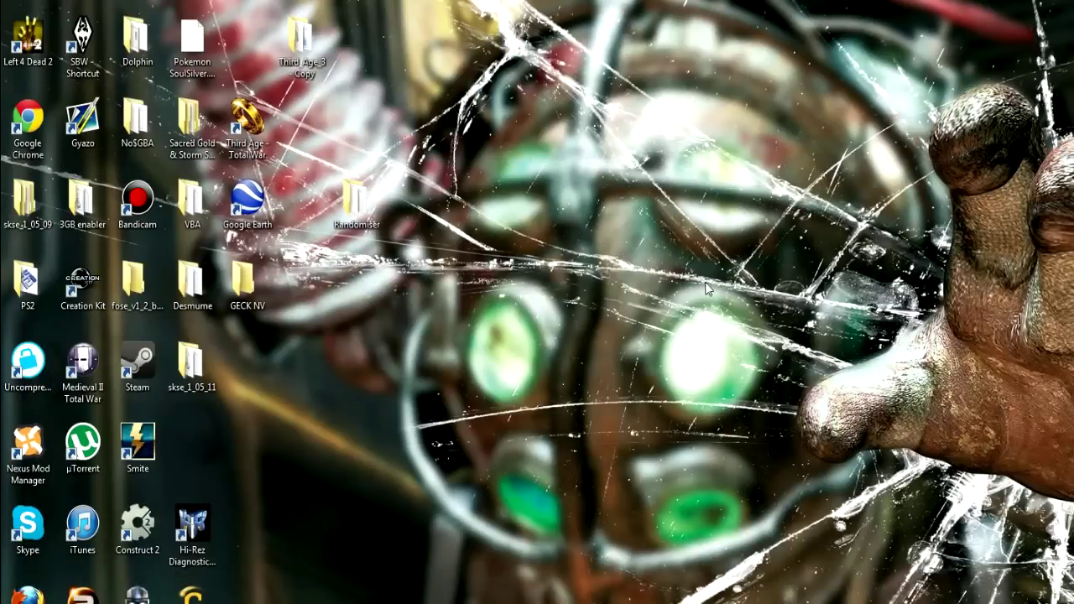
Open the Randomiser folder on the desktop and launch the randomizer jar file
{"action": "left_click_drag", "start_coordinate": [528, 215], "coordinate": [864, 506]}
{"action": "left_click_drag", "start_coordinate": [629, 321], "coordinate": [718, 388]}
{"action": "left_click_drag", "start_coordinate": [357, 201], "coordinate": [577, 192]}
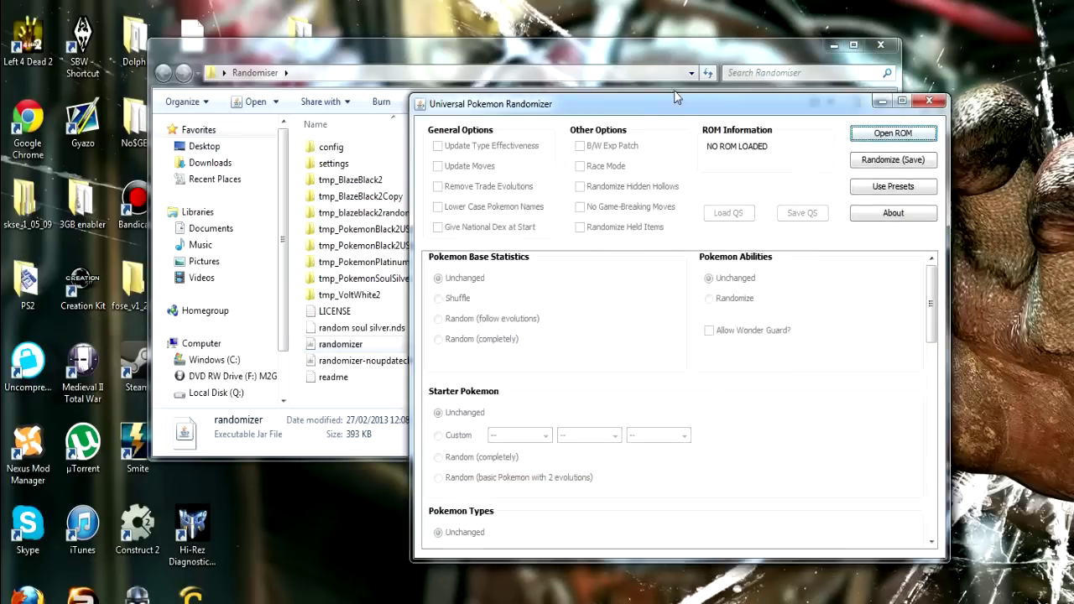
Load the ROM file Pokemon SoulSilver.nds from the Desktop into the randomizer
{"action": "left_click_drag", "start_coordinate": [677, 98], "coordinate": [589, 84]}
{"action": "left_click", "coordinate": [804, 121]}
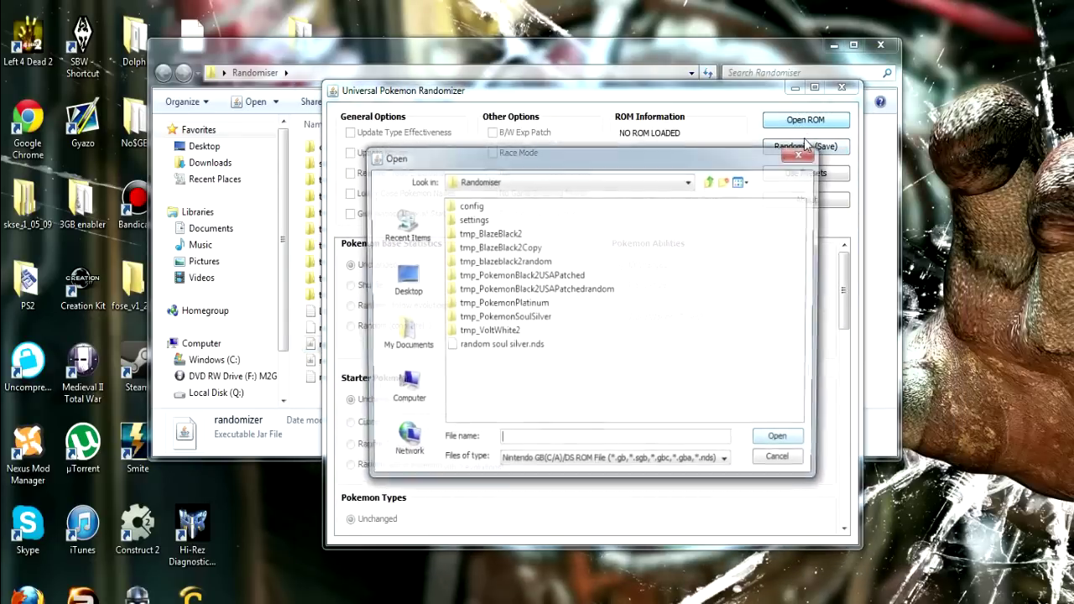
{"action": "left_click", "coordinate": [415, 307]}
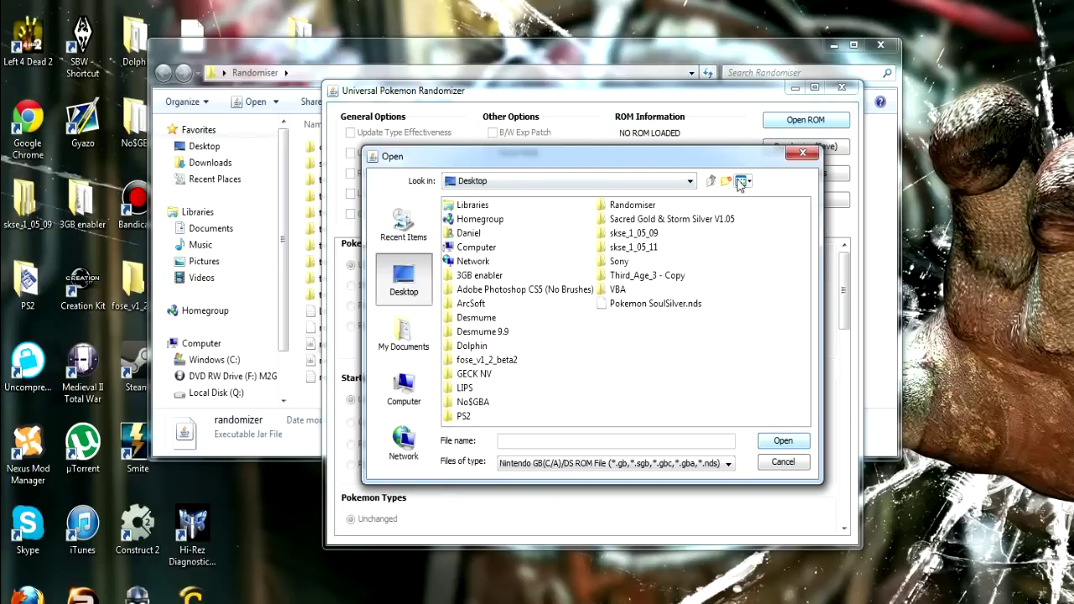
{"action": "left_click", "coordinate": [654, 304]}
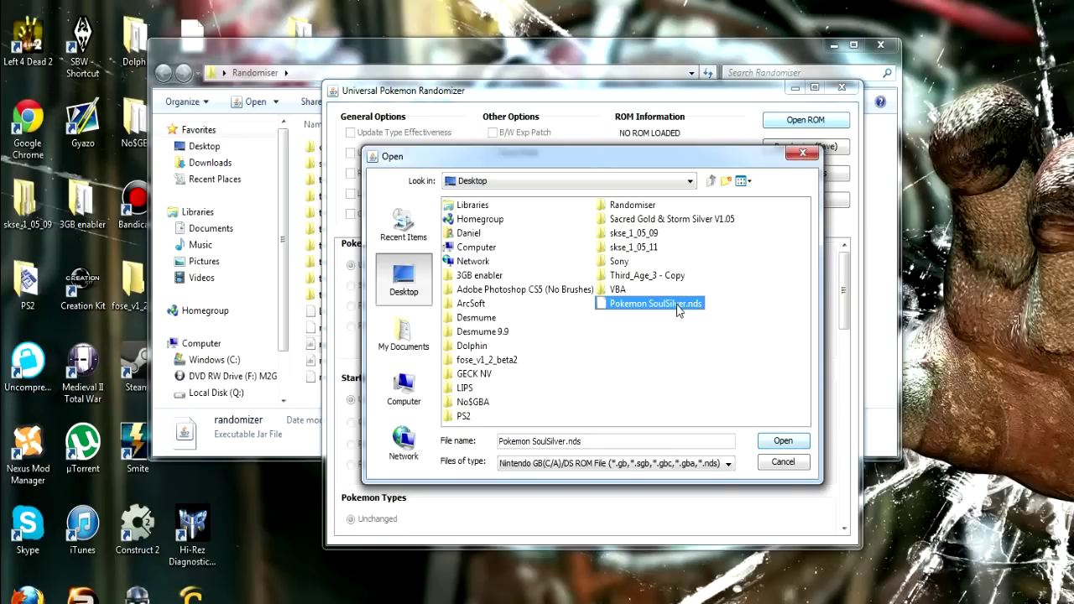
{"action": "double_click", "coordinate": [610, 306]}
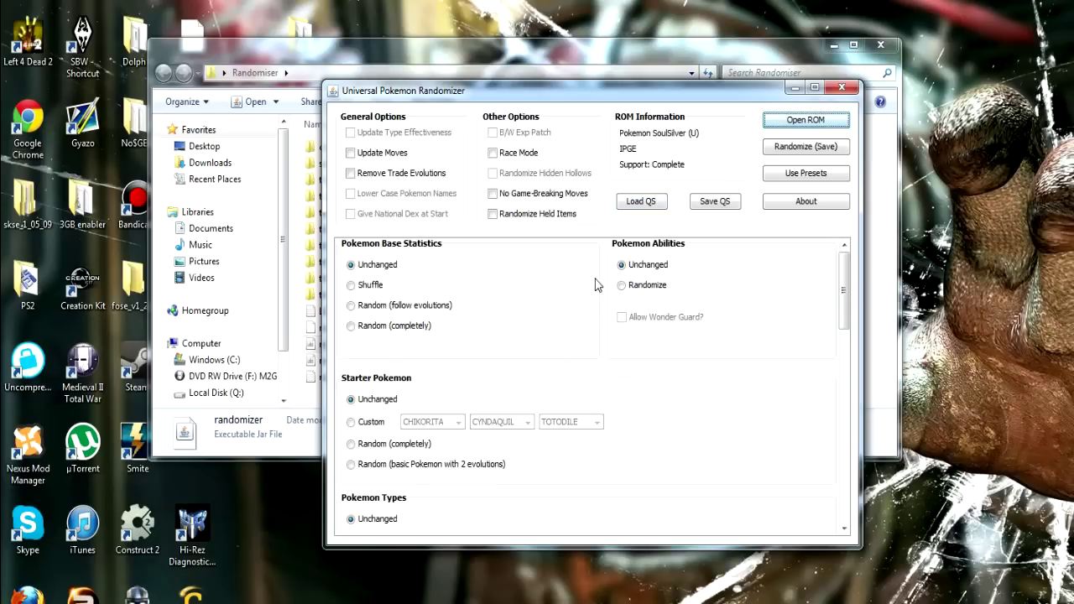
{"action": "left_click_drag", "start_coordinate": [644, 94], "coordinate": [640, 94]}
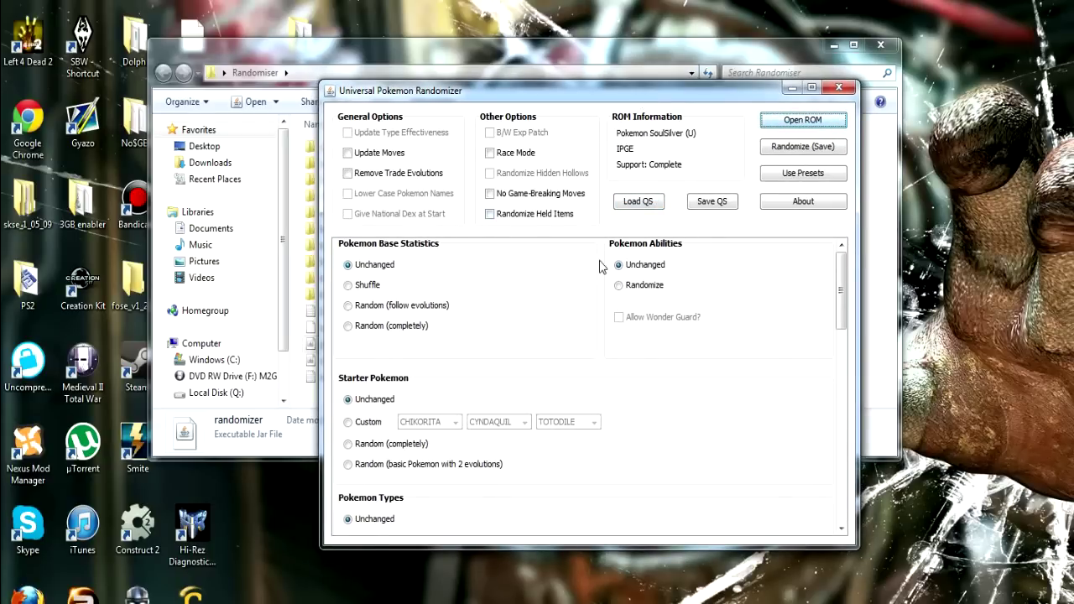
Enable the Remove Trade Evolutions general option
{"action": "left_click_drag", "start_coordinate": [842, 291], "coordinate": [822, 279]}
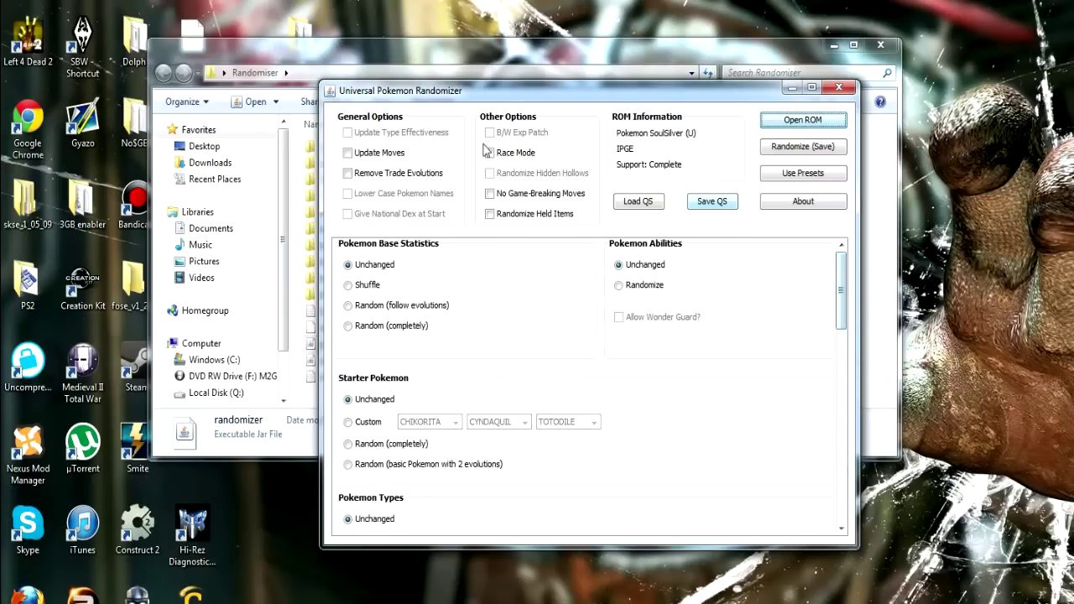
{"action": "left_click", "coordinate": [353, 176]}
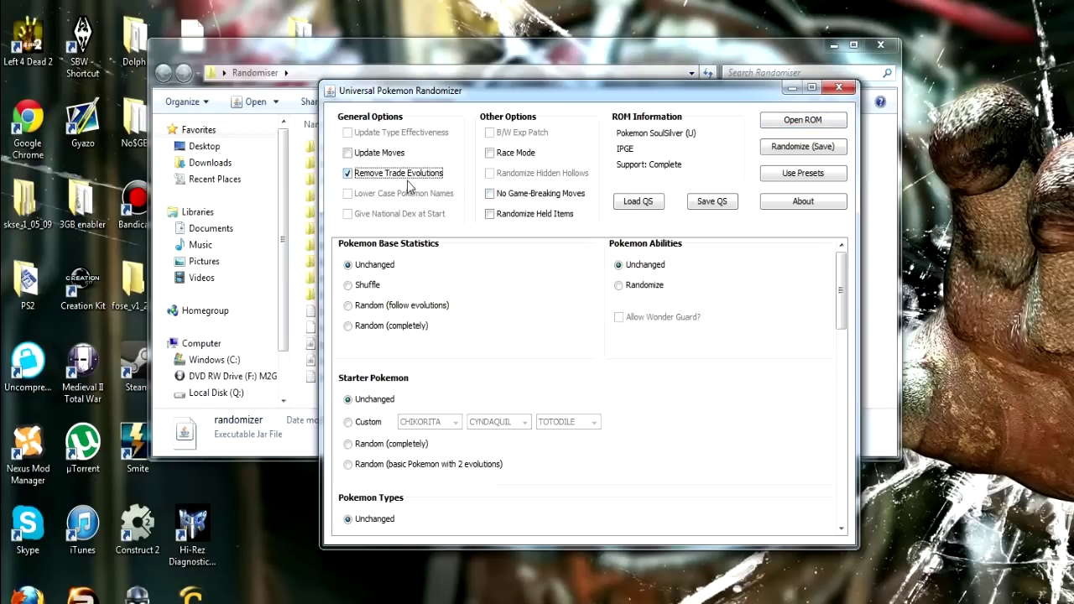
{"action": "mouse_move", "coordinate": [411, 178]}
{"action": "left_click", "coordinate": [690, 200]}
{"action": "left_click", "coordinate": [388, 328]}
{"action": "left_click", "coordinate": [382, 306]}
{"action": "left_click", "coordinate": [371, 289]}
{"action": "left_click", "coordinate": [379, 265]}
{"action": "left_click", "coordinate": [380, 327]}
{"action": "left_click", "coordinate": [369, 269]}
{"action": "left_click", "coordinate": [380, 326]}
{"action": "left_click", "coordinate": [379, 266]}
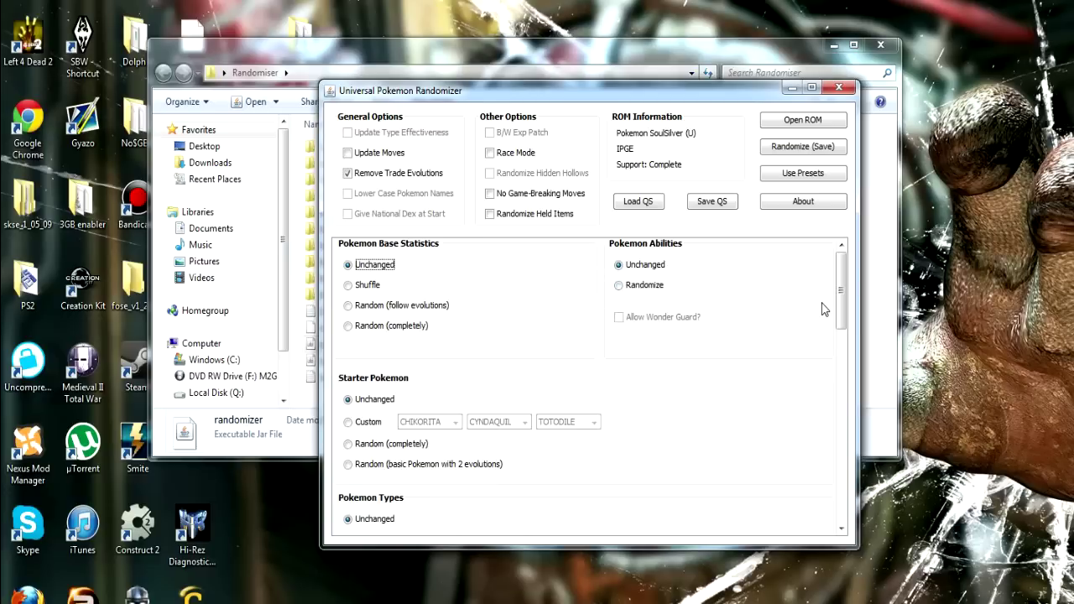
Set Pokemon Base Statistics to Random (completely) and Pokemon Abilities to Randomize
{"action": "left_click", "coordinate": [410, 328]}
{"action": "left_click", "coordinate": [644, 286]}
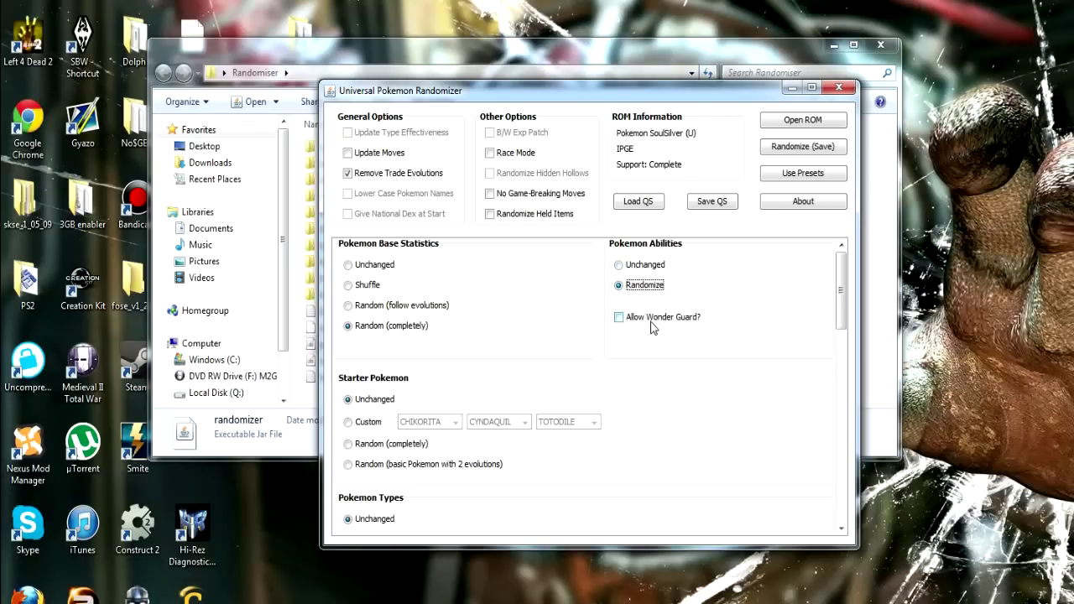
{"action": "mouse_move", "coordinate": [657, 325]}
Try Custom starters with MISDREAVUS chosen as the first starter Pokemon
{"action": "left_click_drag", "start_coordinate": [839, 281], "coordinate": [800, 310]}
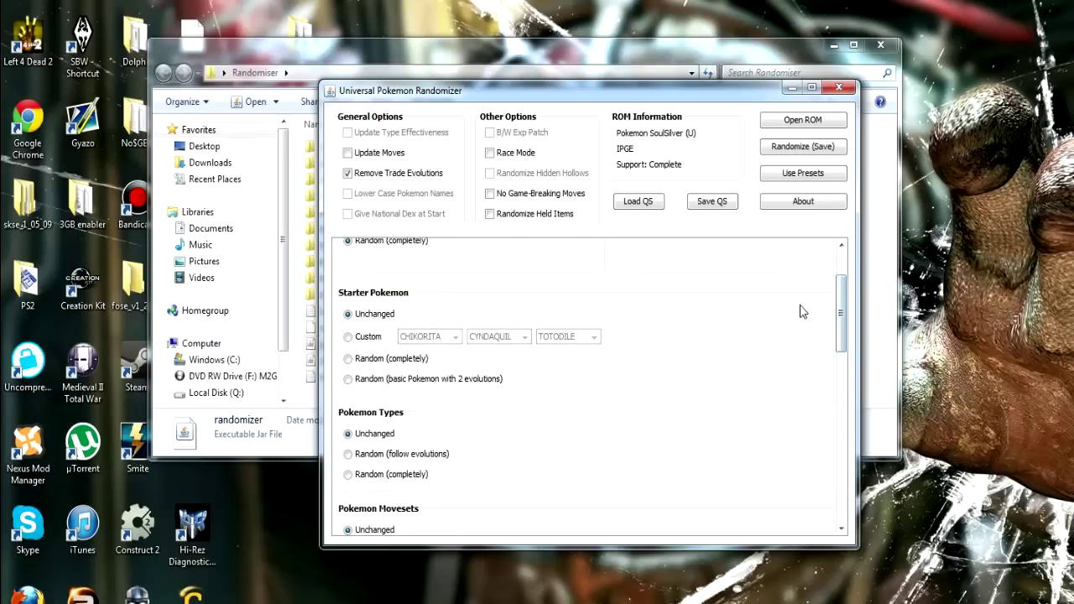
{"action": "left_click", "coordinate": [367, 336]}
{"action": "left_click", "coordinate": [424, 337]}
{"action": "scroll", "coordinate": [430, 378], "scroll_direction": "down", "scroll_amount": 6}
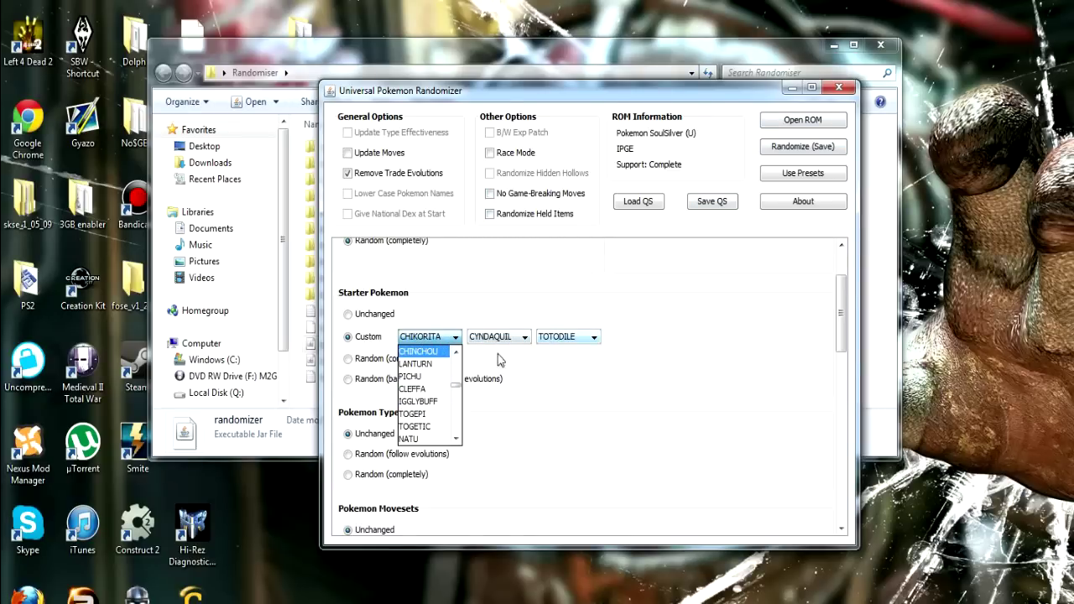
{"action": "scroll", "coordinate": [424, 390], "scroll_direction": "down", "scroll_amount": 9}
{"action": "left_click", "coordinate": [419, 395]}
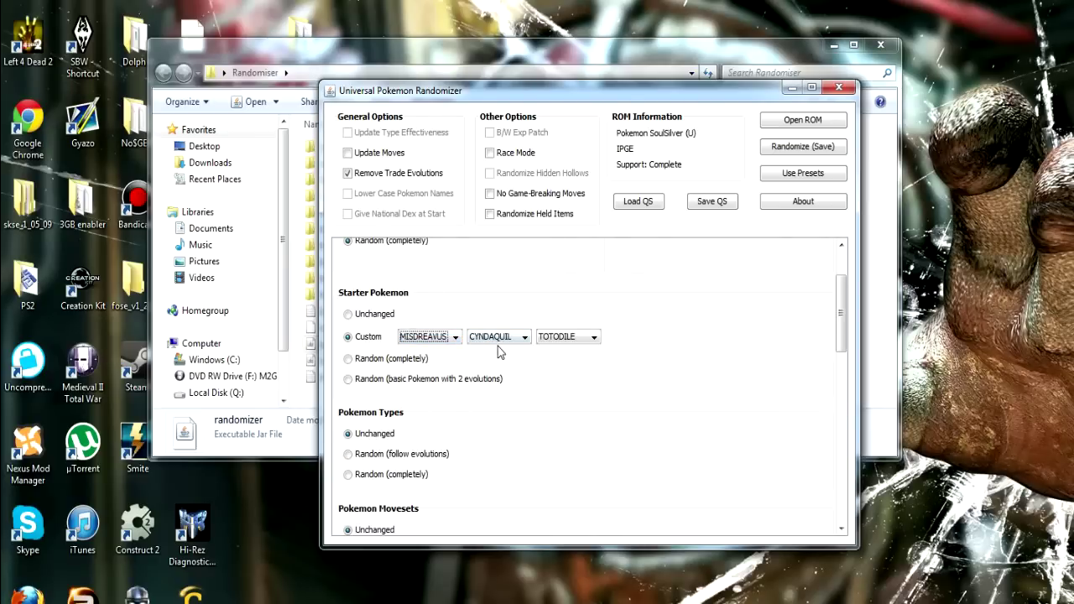
Set Starter Pokemon to Random (basic Pokemon with 2 evolutions) and Pokemon Types to Random (follow evolutions)
{"action": "left_click", "coordinate": [387, 360]}
{"action": "left_click", "coordinate": [414, 379]}
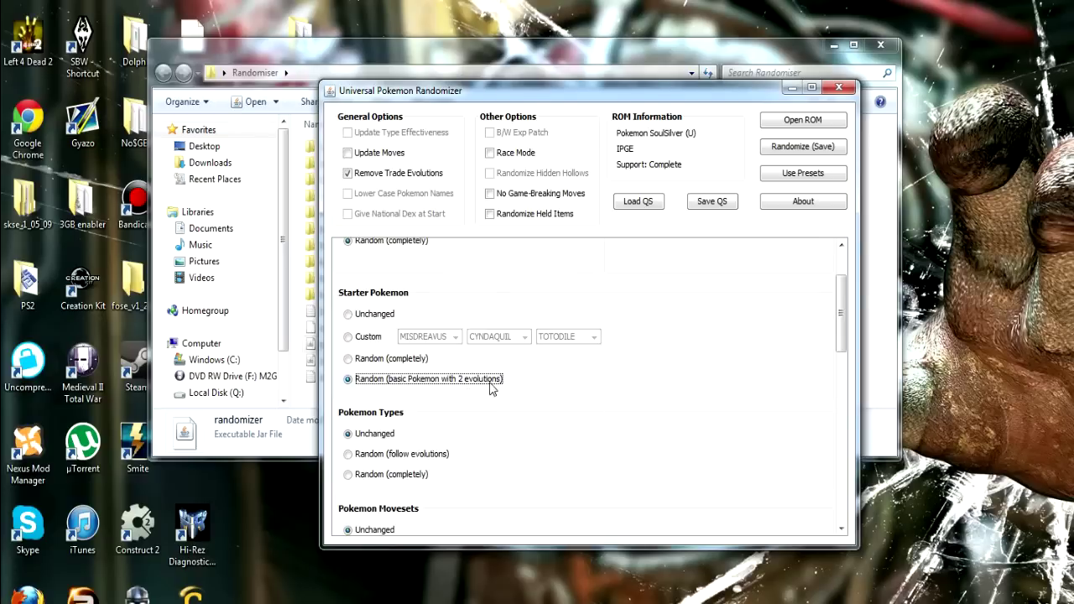
{"action": "scroll", "coordinate": [836, 312], "scroll_direction": "down", "scroll_amount": 3}
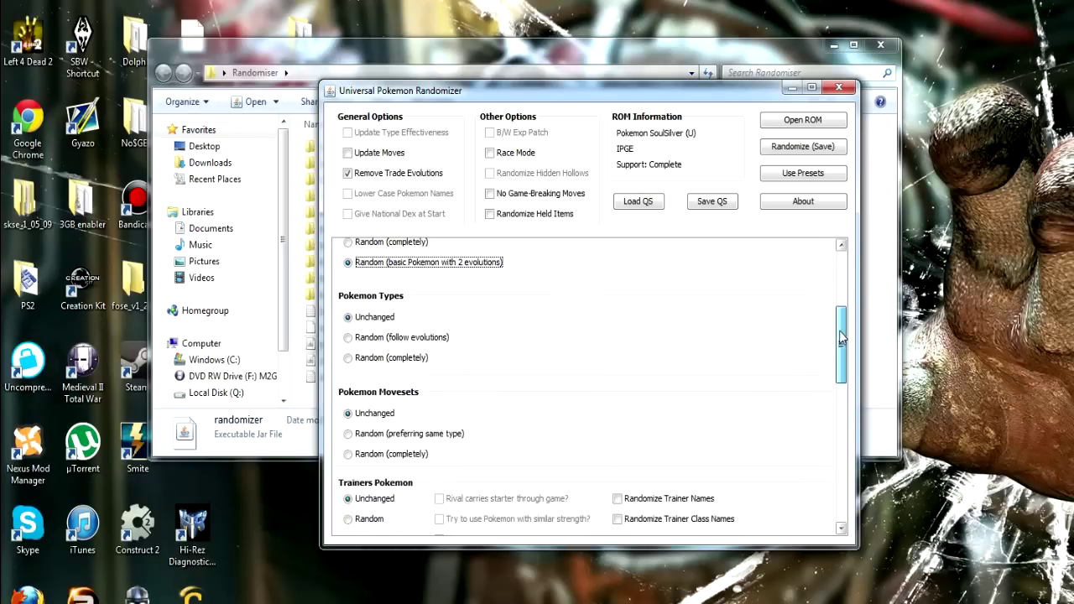
{"action": "left_click", "coordinate": [376, 339]}
{"action": "left_click", "coordinate": [388, 357]}
{"action": "left_click", "coordinate": [394, 343]}
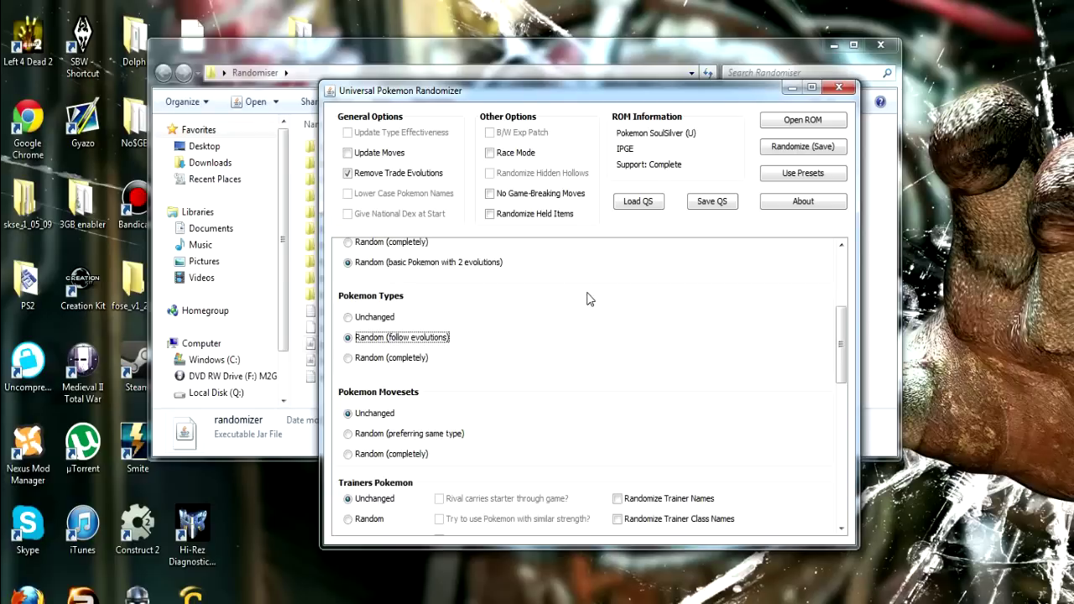
Set Pokemon Movesets to Random (completely) and Trainers Pokemon to Random
{"action": "scroll", "coordinate": [843, 334], "scroll_direction": "down", "scroll_amount": 3}
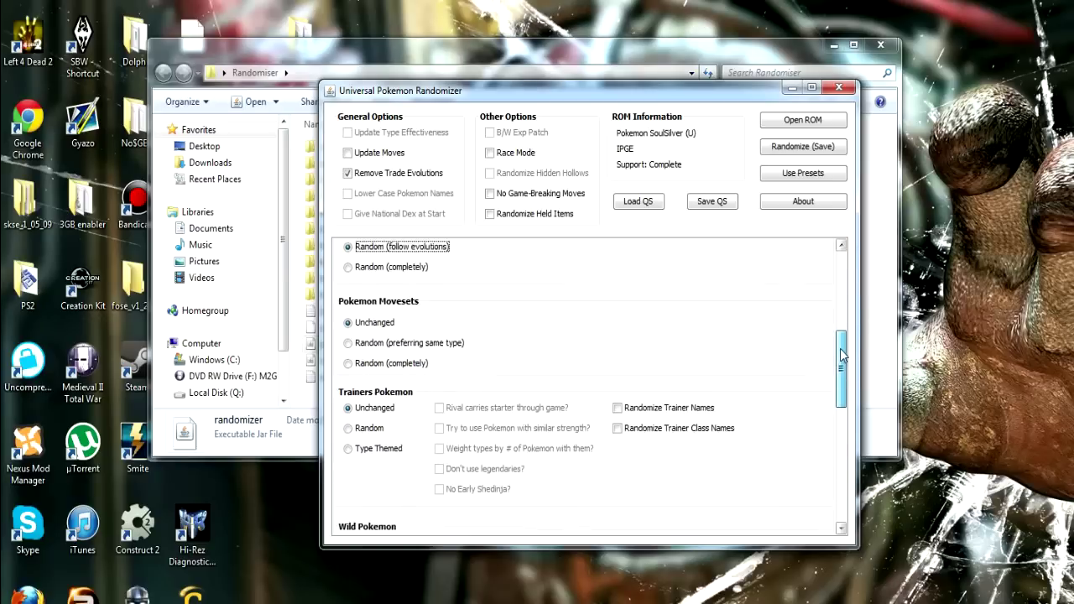
{"action": "left_click", "coordinate": [378, 340]}
{"action": "left_click", "coordinate": [390, 359]}
{"action": "left_click", "coordinate": [416, 339]}
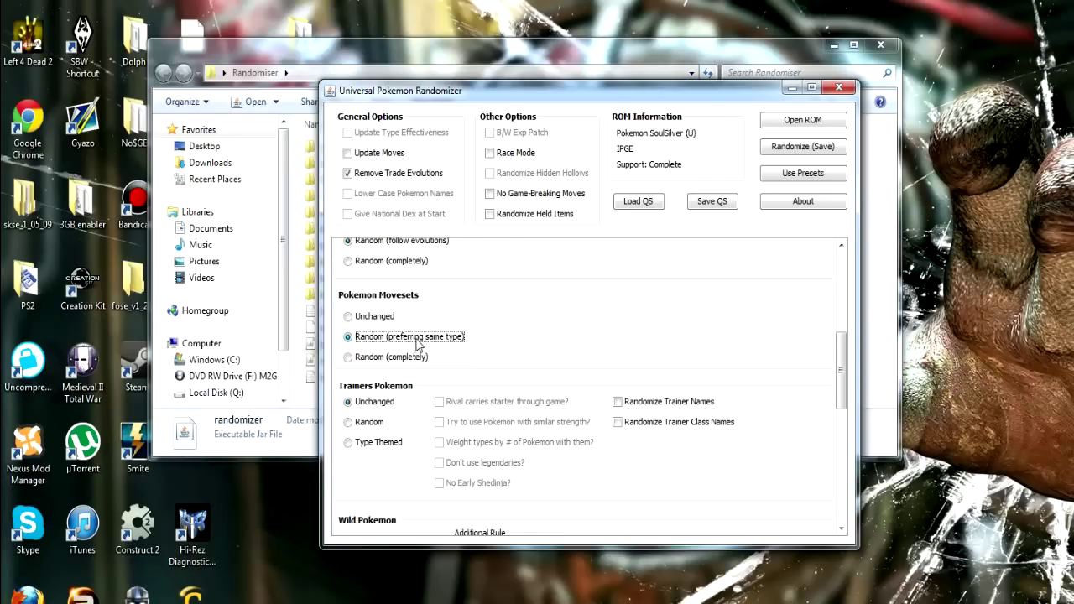
{"action": "left_click", "coordinate": [400, 357]}
{"action": "scroll", "coordinate": [823, 391], "scroll_direction": "down", "scroll_amount": 3}
{"action": "left_click", "coordinate": [362, 370]}
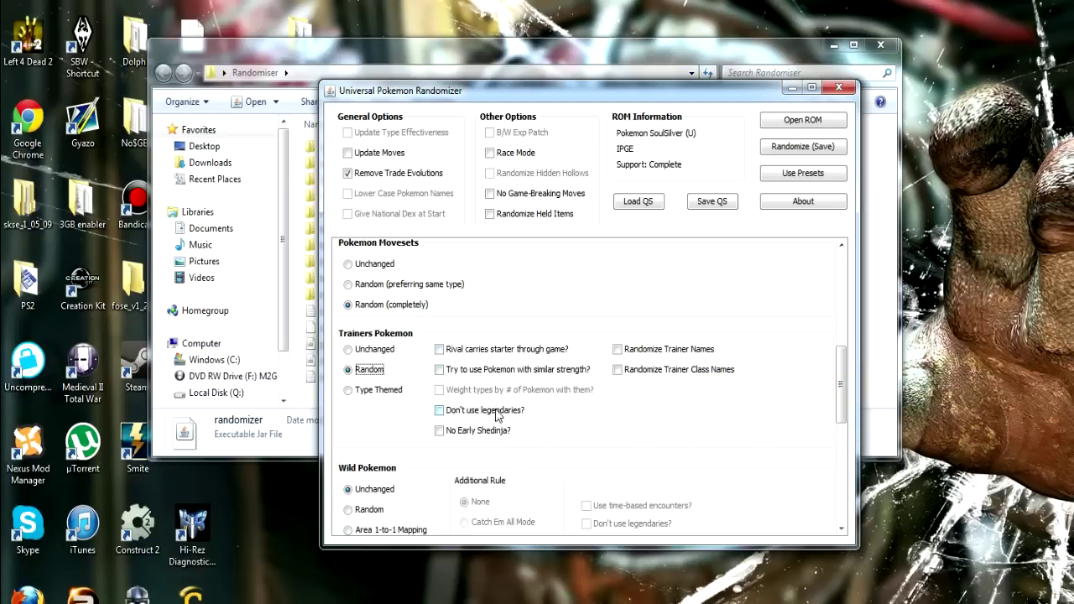
{"action": "left_click", "coordinate": [477, 433]}
{"action": "left_click", "coordinate": [469, 436]}
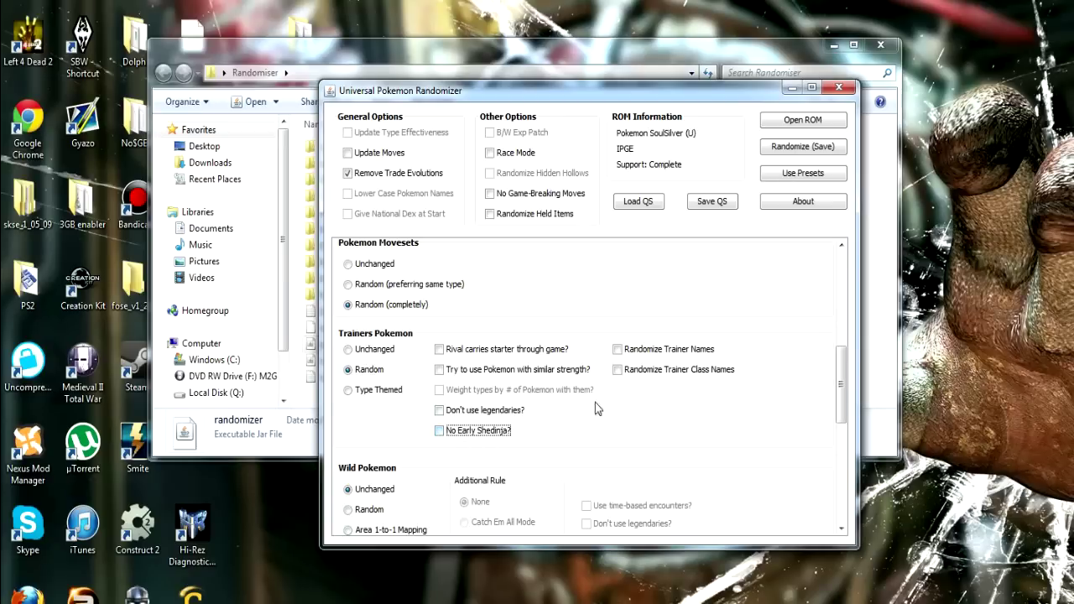
{"action": "left_click", "coordinate": [636, 351]}
{"action": "left_click", "coordinate": [653, 371]}
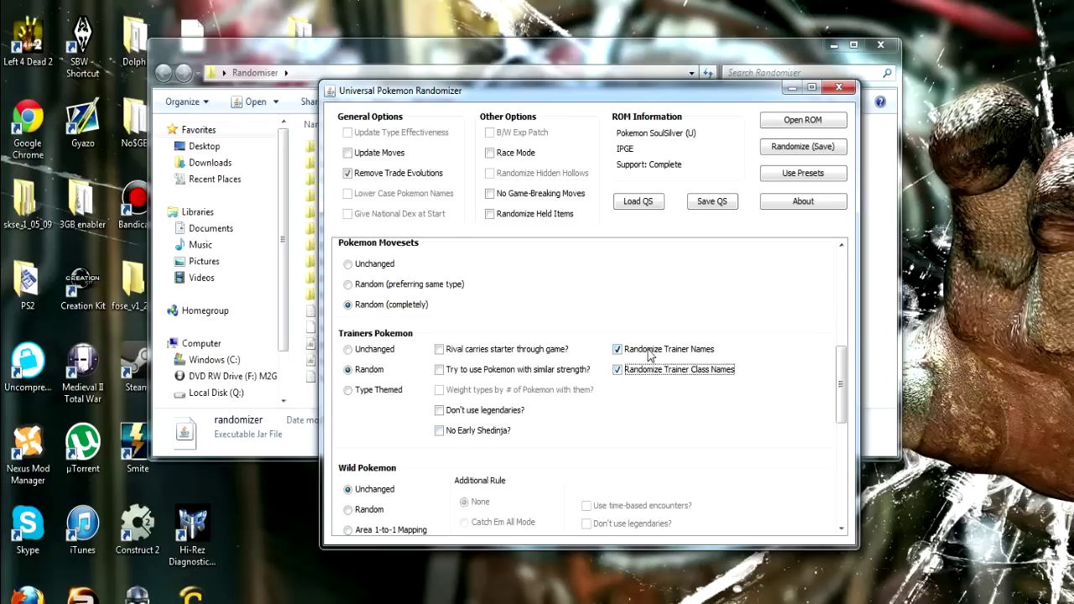
{"action": "left_click", "coordinate": [662, 371]}
{"action": "left_click", "coordinate": [665, 351]}
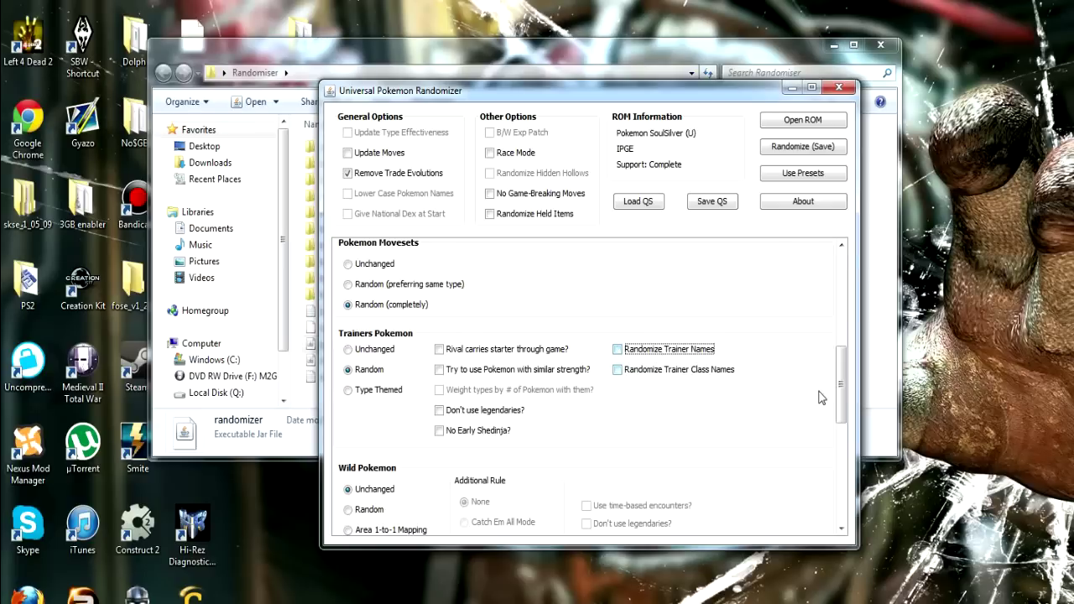
Set Wild Pokemon to Area 1-to-1 Mapping after trying the Random and Global 1-to-1 Mapping modes
{"action": "scroll", "coordinate": [843, 384], "scroll_direction": "down", "scroll_amount": 5}
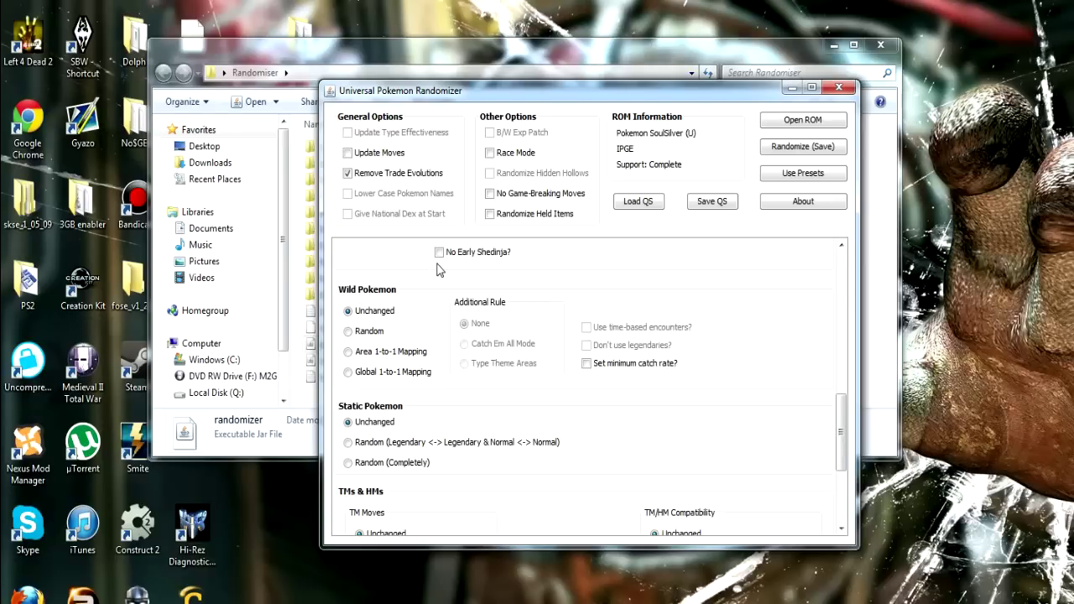
{"action": "left_click", "coordinate": [369, 332]}
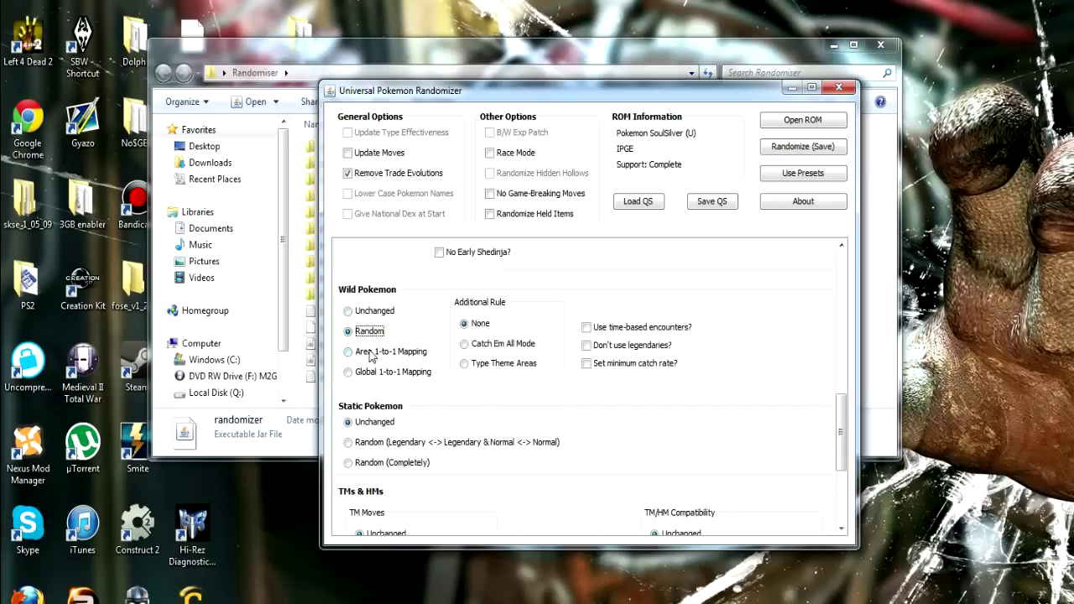
{"action": "left_click", "coordinate": [370, 356]}
{"action": "mouse_move", "coordinate": [404, 359]}
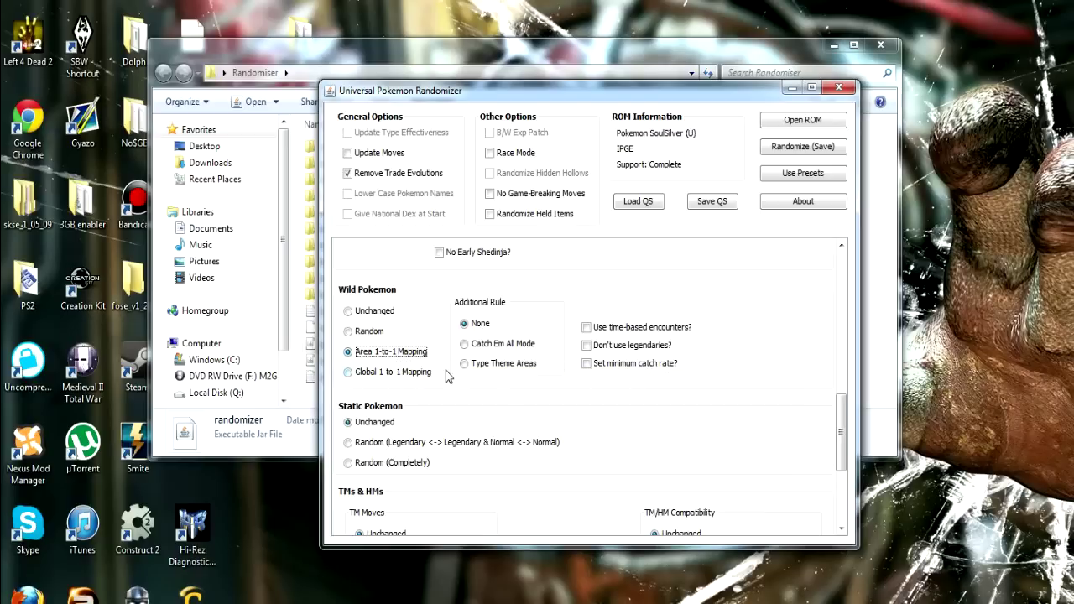
{"action": "left_click", "coordinate": [378, 373]}
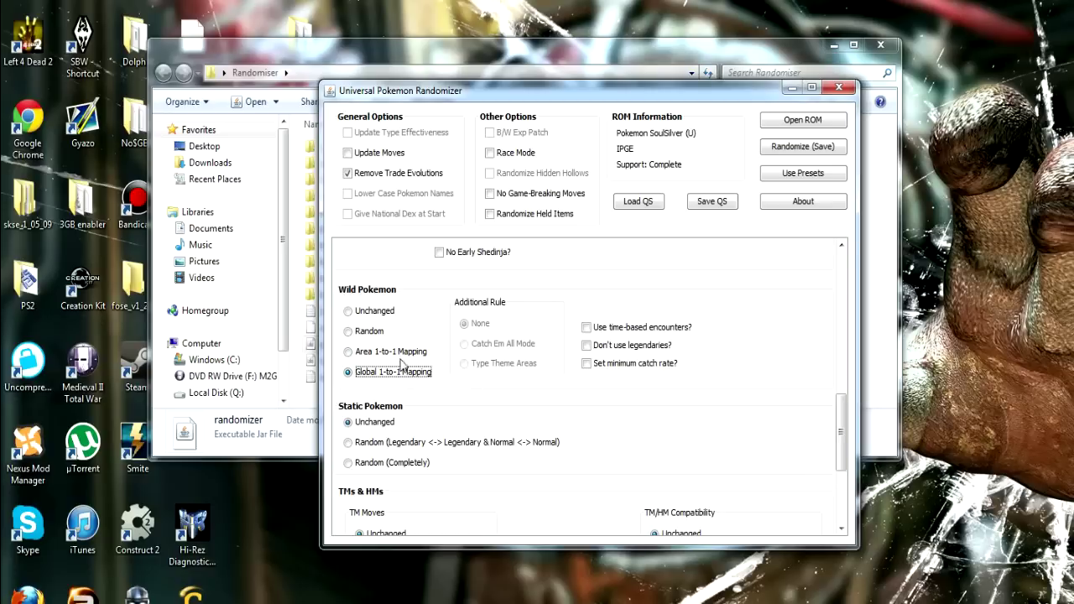
{"action": "left_click", "coordinate": [397, 353]}
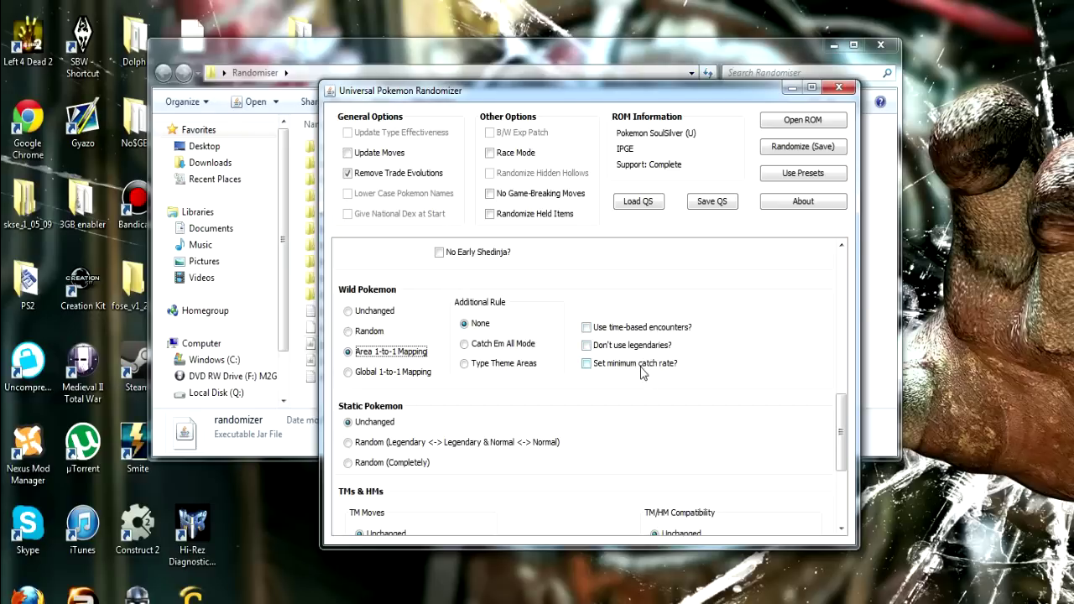
{"action": "mouse_move", "coordinate": [643, 373]}
Set Static Pokemon to Random (Completely)
{"action": "left_click", "coordinate": [363, 445]}
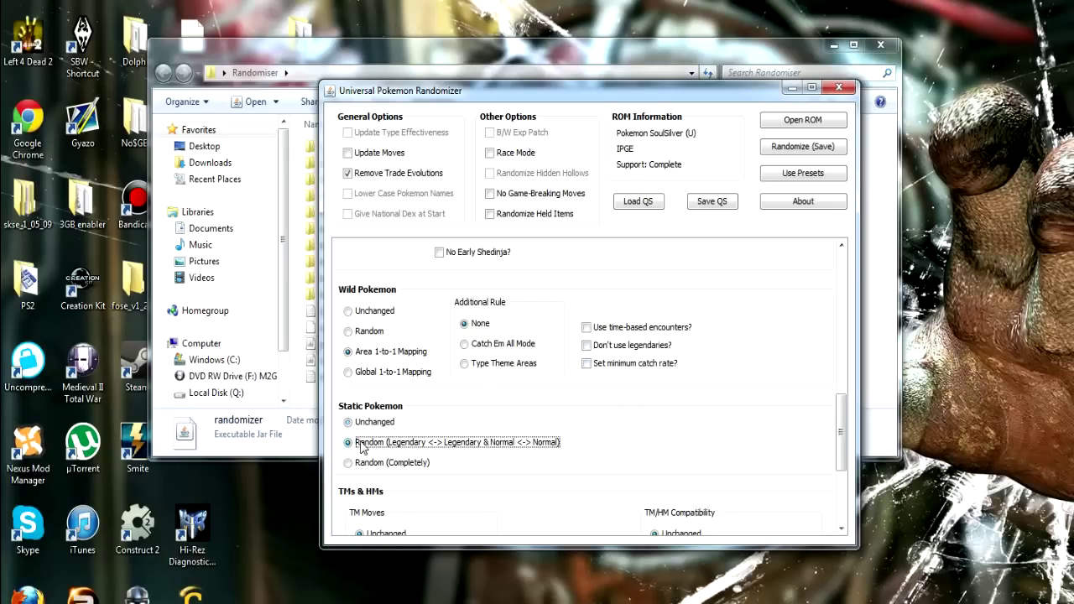
{"action": "left_click_drag", "start_coordinate": [842, 424], "coordinate": [843, 451]}
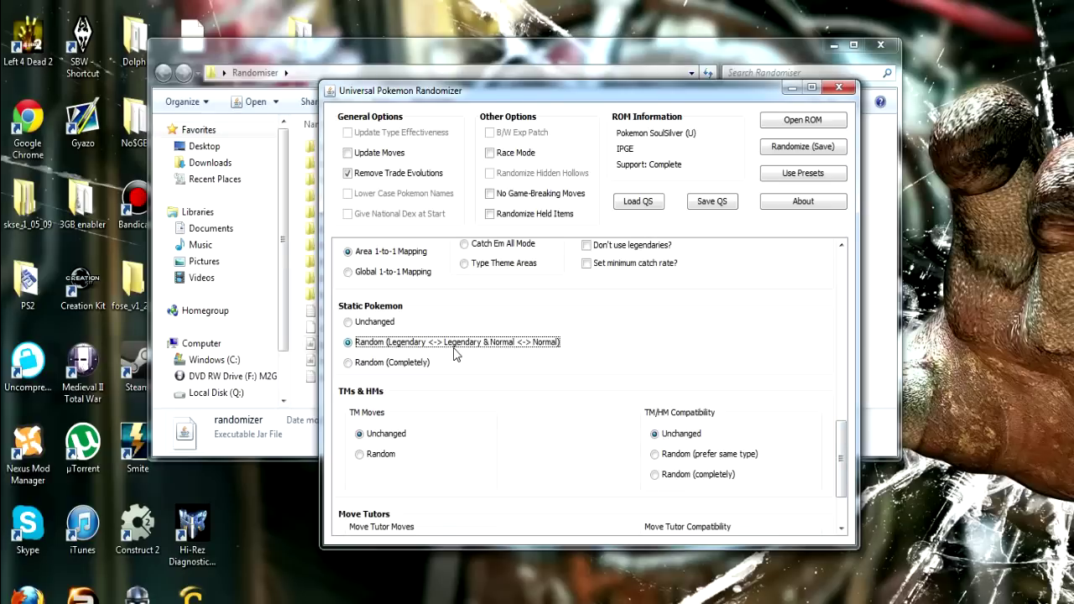
{"action": "mouse_move", "coordinate": [459, 353]}
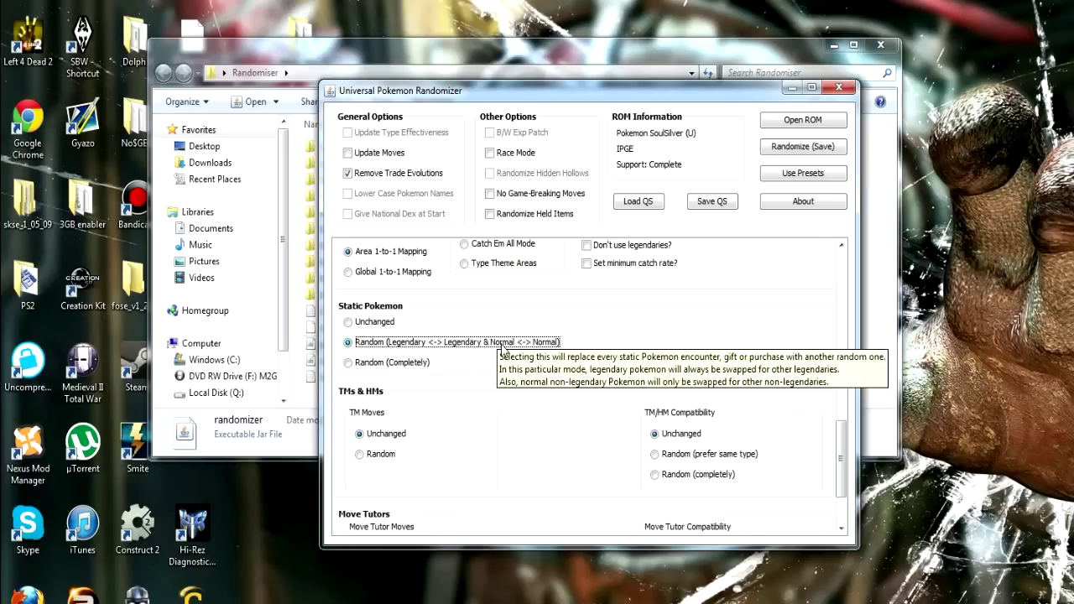
{"action": "left_click", "coordinate": [407, 362]}
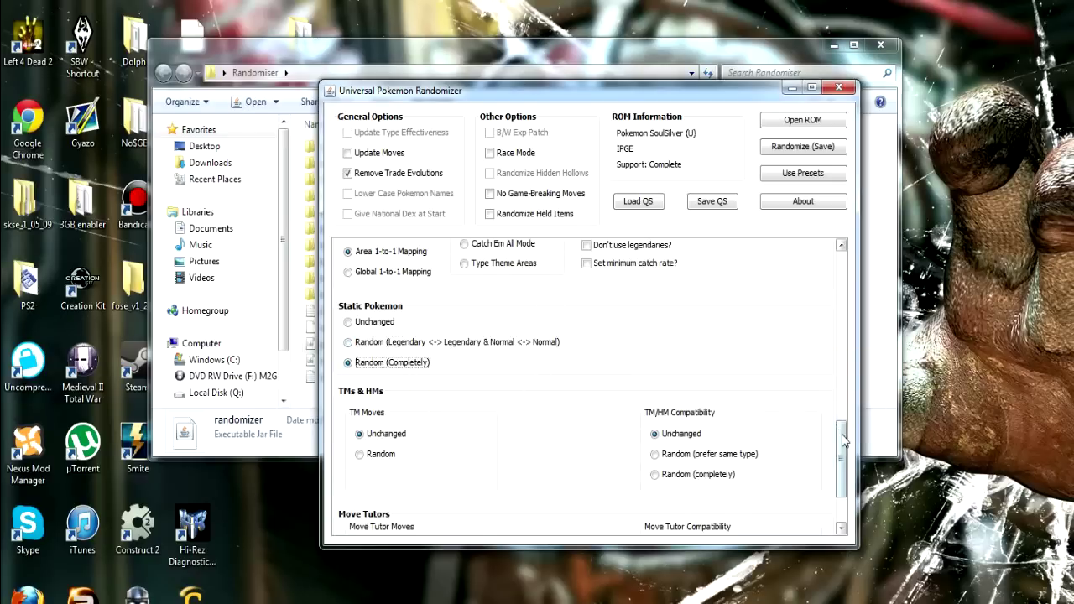
Set TM Moves to Random and keep Move Tutor Moves at Unchanged after trying Random
{"action": "left_click_drag", "start_coordinate": [841, 437], "coordinate": [842, 467]}
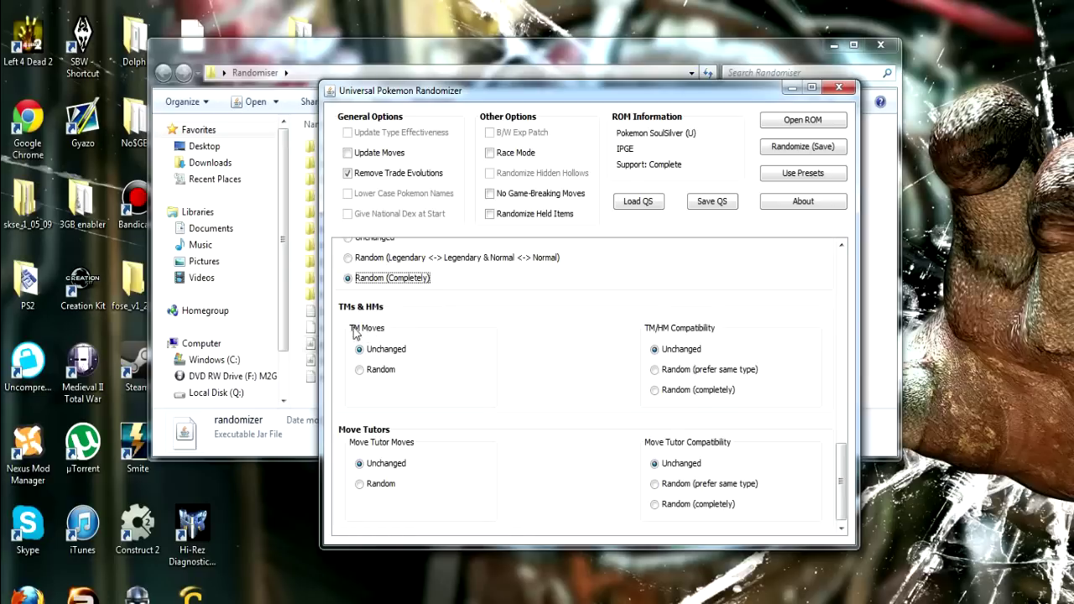
{"action": "left_click", "coordinate": [378, 372]}
{"action": "left_click_drag", "start_coordinate": [841, 483], "coordinate": [841, 486]}
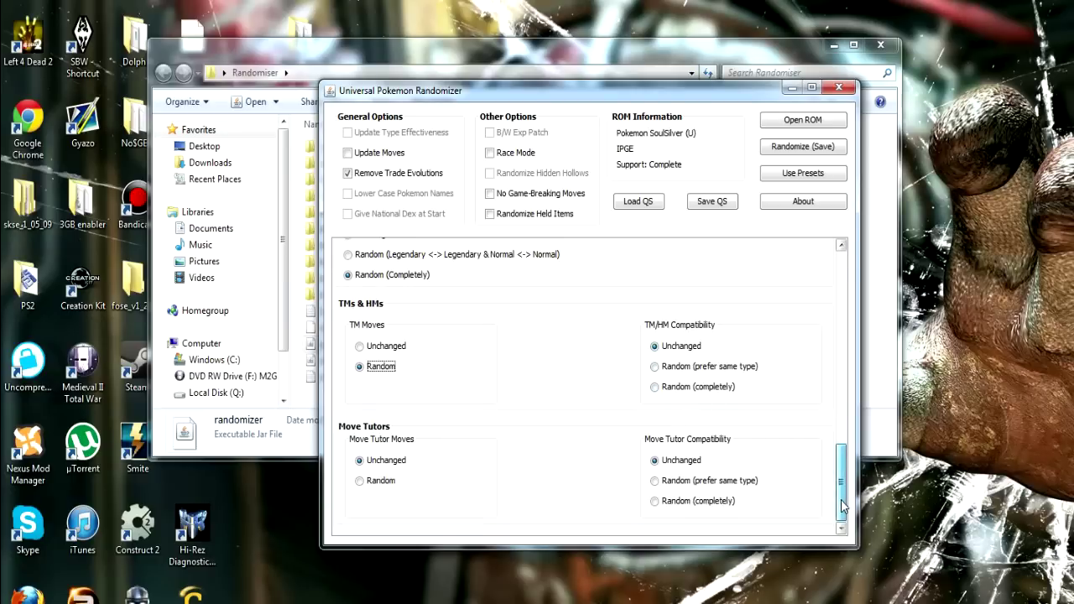
{"action": "left_click", "coordinate": [365, 484]}
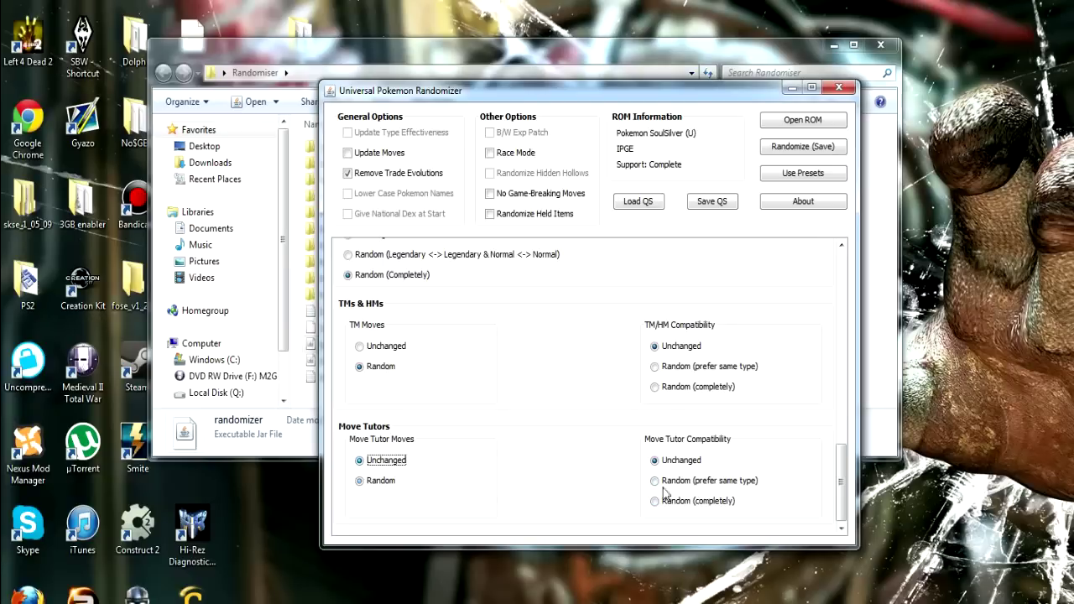
Randomize the SoulSilver ROM and save it as "random soul silver" in the Randomiser folder, without a log file
{"action": "left_click_drag", "start_coordinate": [843, 481], "coordinate": [841, 285]}
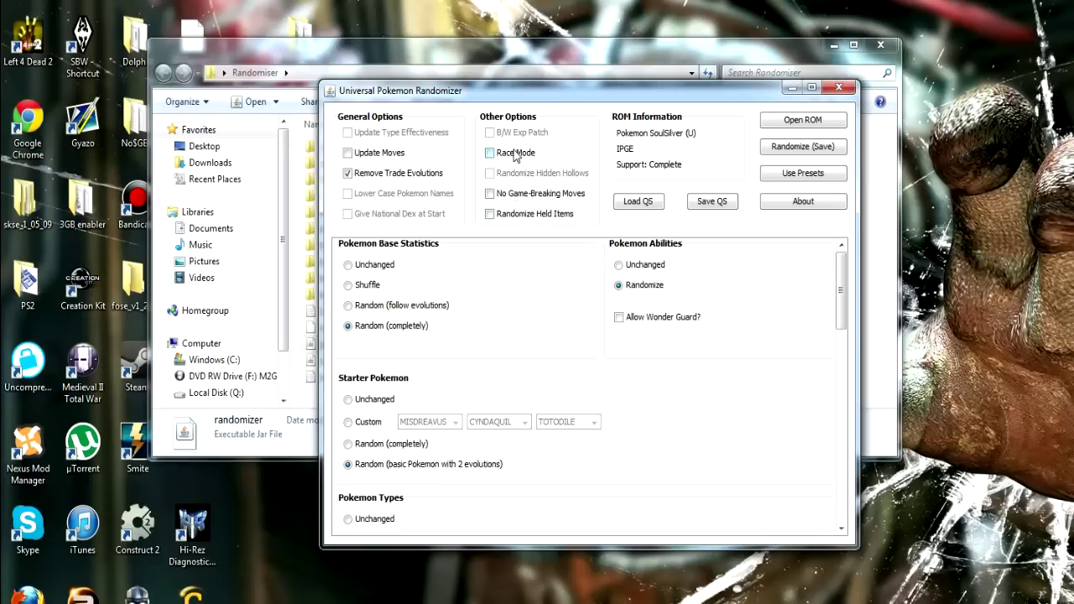
{"action": "mouse_move", "coordinate": [515, 156]}
{"action": "left_click", "coordinate": [803, 148]}
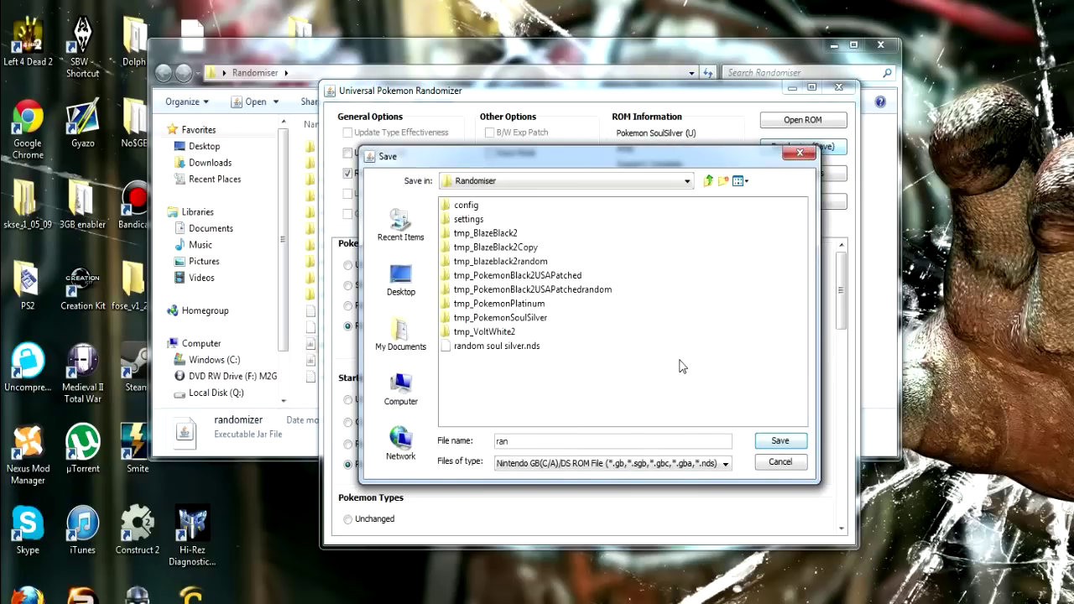
{"action": "type", "text": "random soul silver"}
{"action": "left_click", "coordinate": [779, 441]}
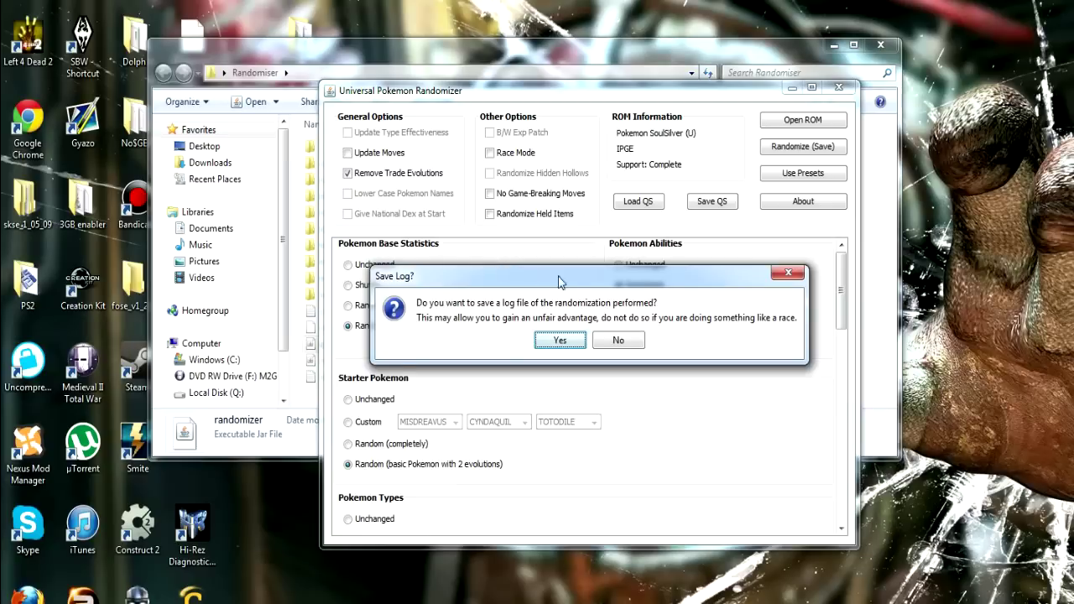
{"action": "left_click", "coordinate": [617, 340]}
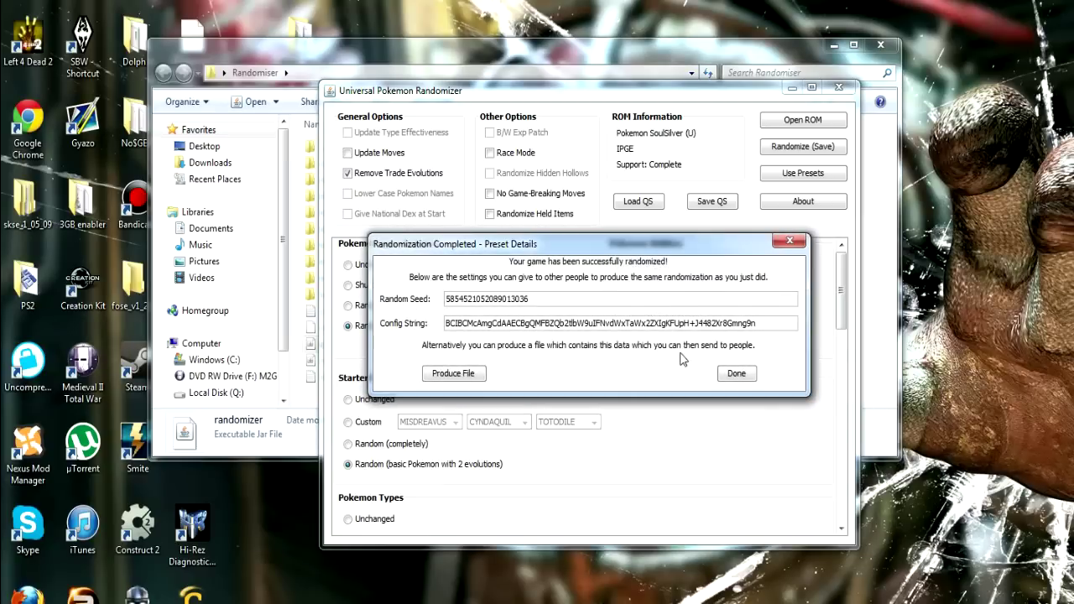
Dismiss the randomization preset details and close the Universal Pokemon Randomizer
{"action": "left_click", "coordinate": [739, 374]}
{"action": "scroll", "coordinate": [839, 289], "scroll_direction": "down", "scroll_amount": 2}
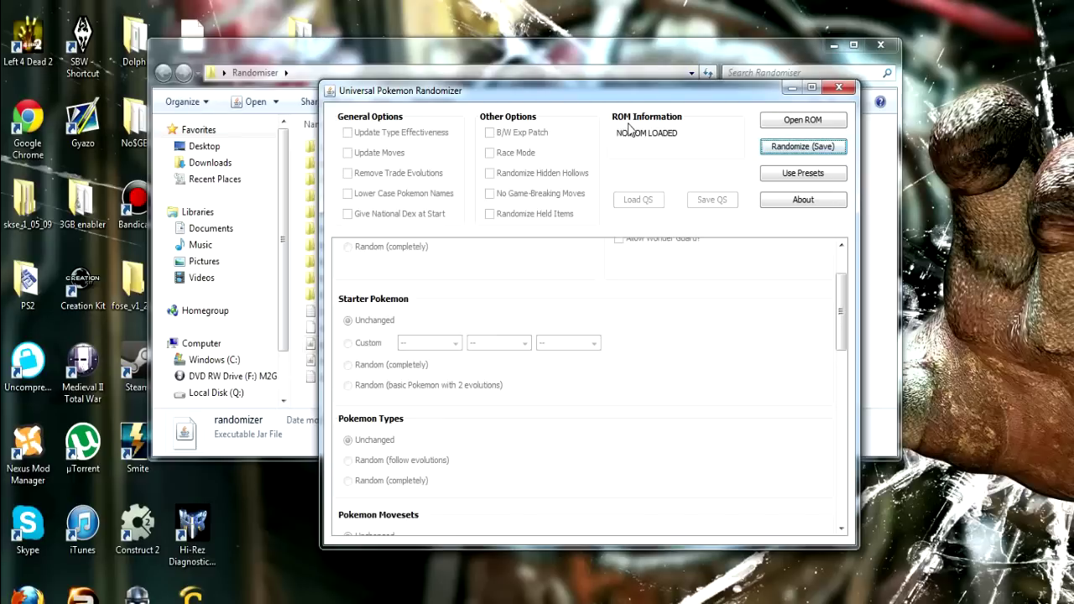
{"action": "left_click", "coordinate": [838, 87]}
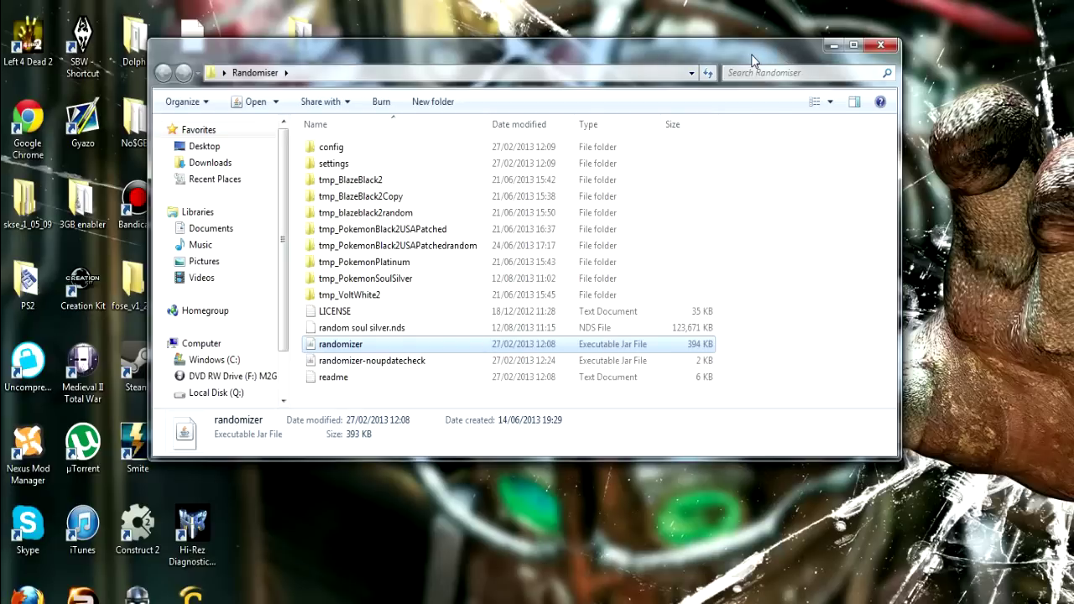
{"action": "left_click_drag", "start_coordinate": [763, 55], "coordinate": [857, 113]}
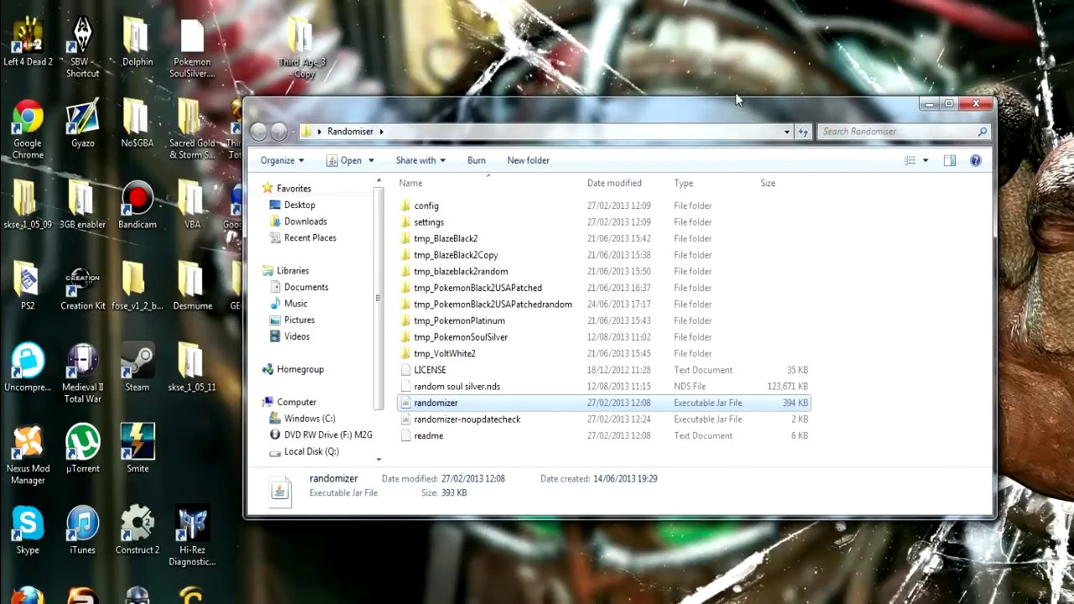
{"action": "left_click", "coordinate": [657, 133]}
{"action": "left_click_drag", "start_coordinate": [677, 118], "coordinate": [709, 210]}
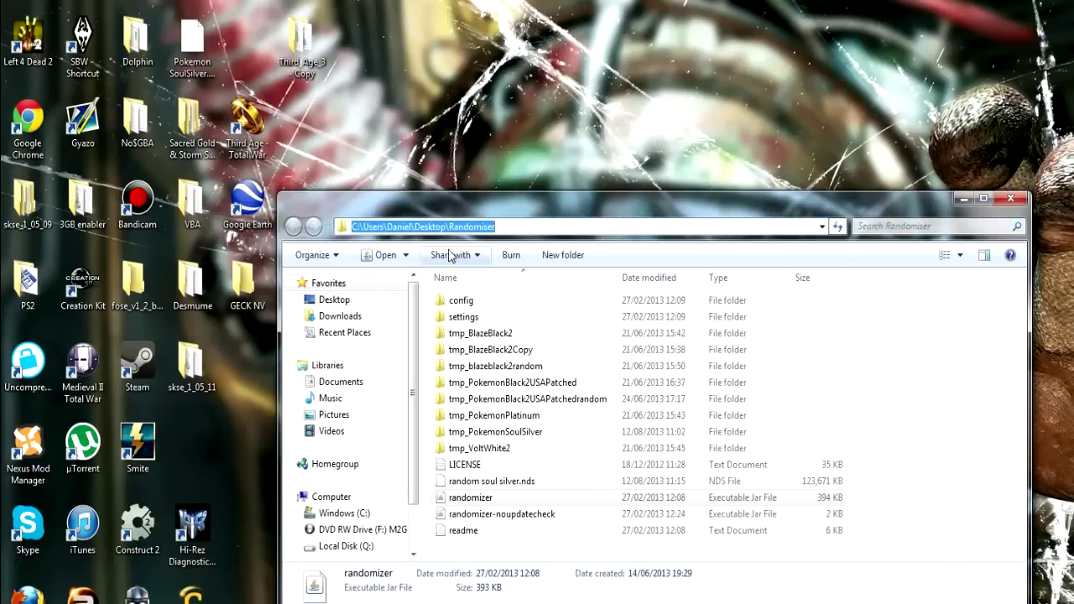
{"action": "left_click_drag", "start_coordinate": [613, 205], "coordinate": [589, 114]}
{"action": "left_click", "coordinate": [803, 94]}
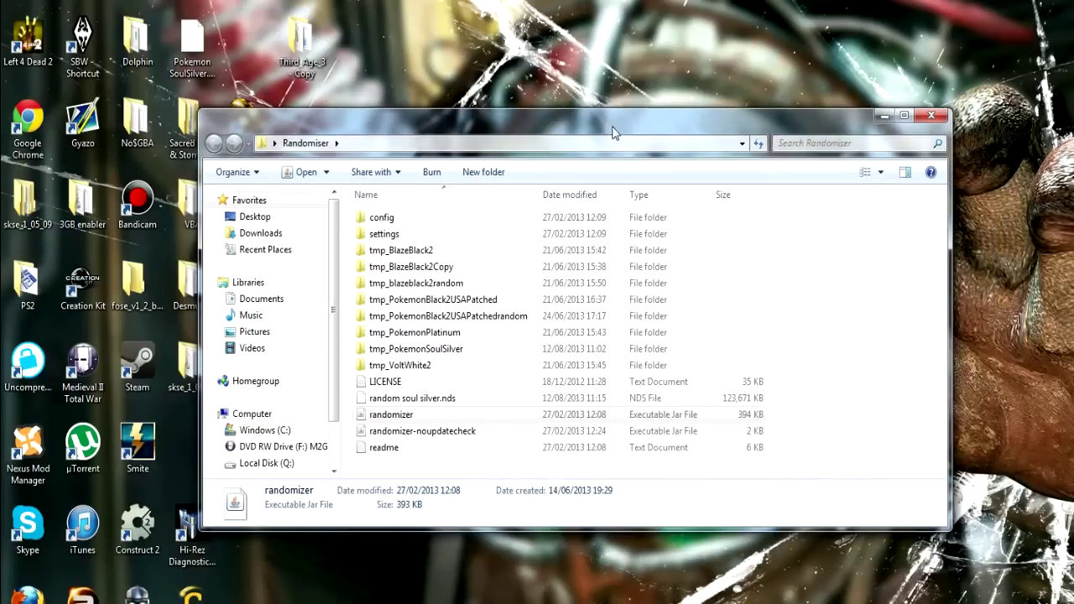